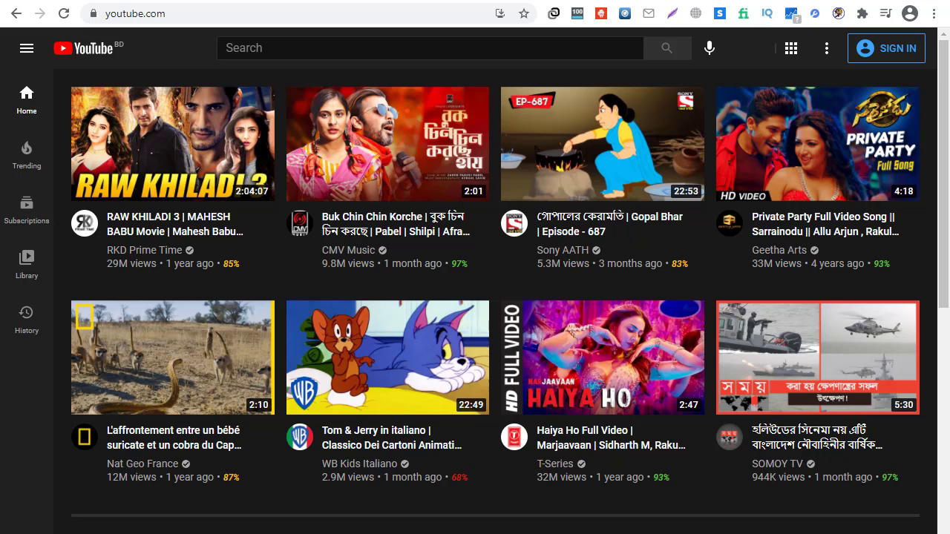
- Sign in to YouTube with the first listed Google account, entering its account password
mouse_move(613, 376)
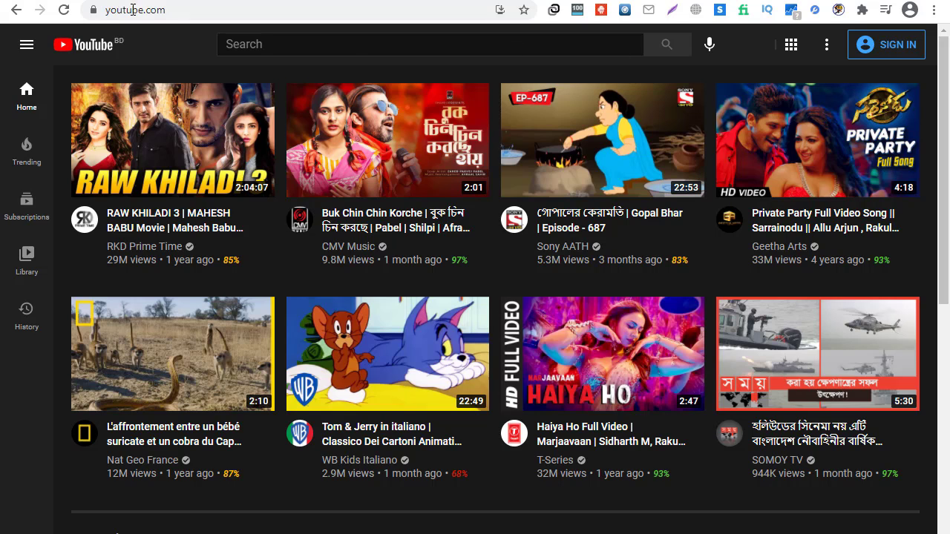
click(896, 56)
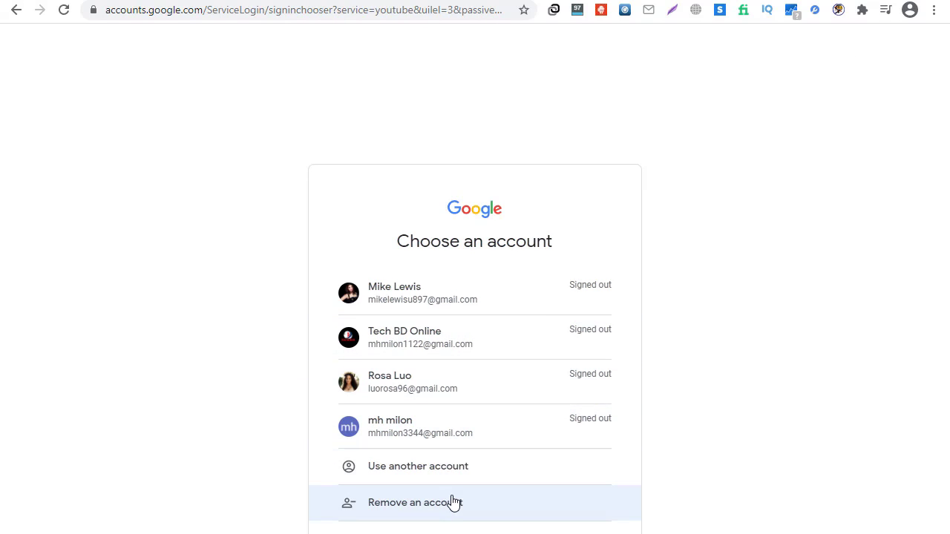
click(440, 293)
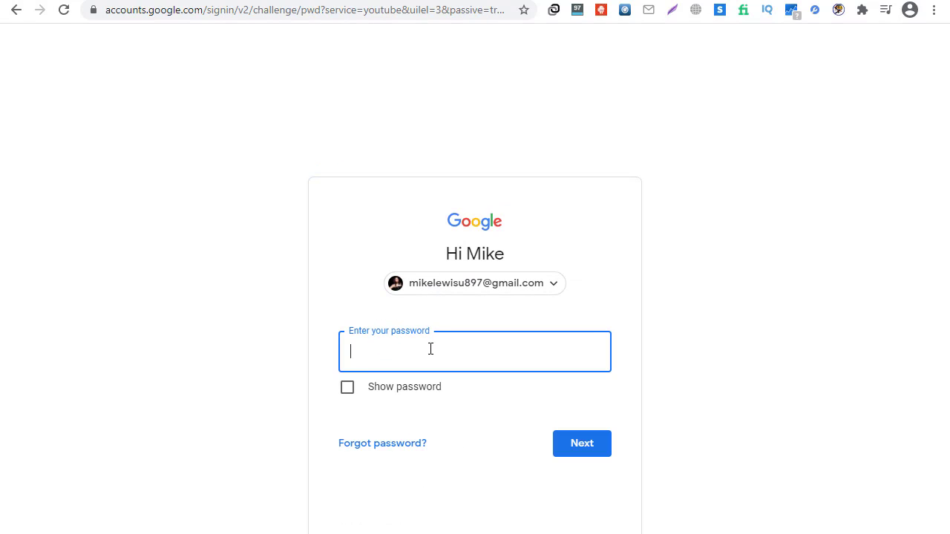
text(•••••••••••)
click(600, 443)
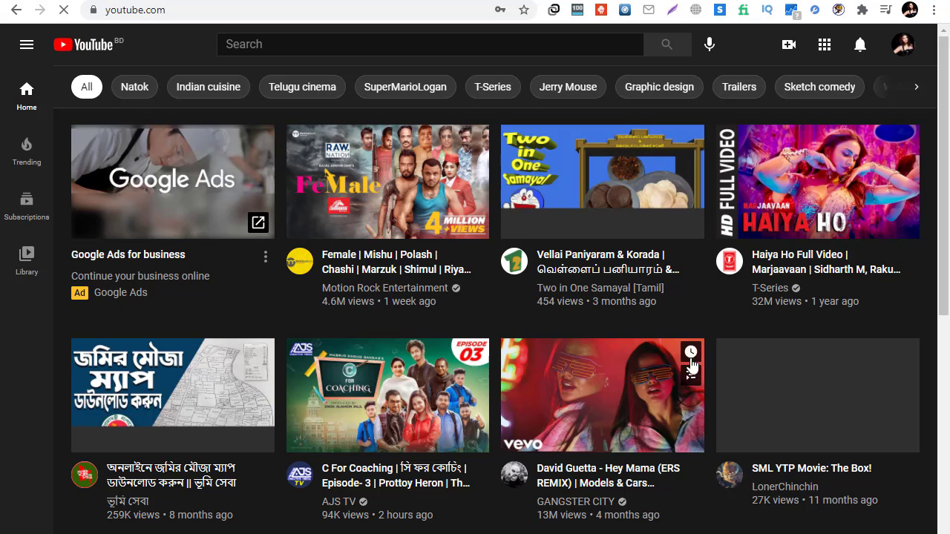
- Start creating a new channel from the account and choose to use a custom name
click(903, 44)
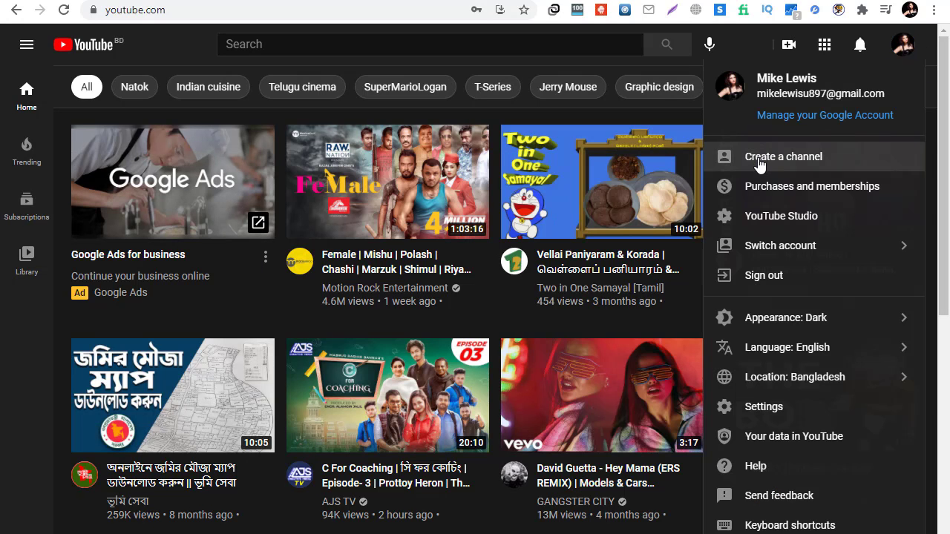
click(760, 161)
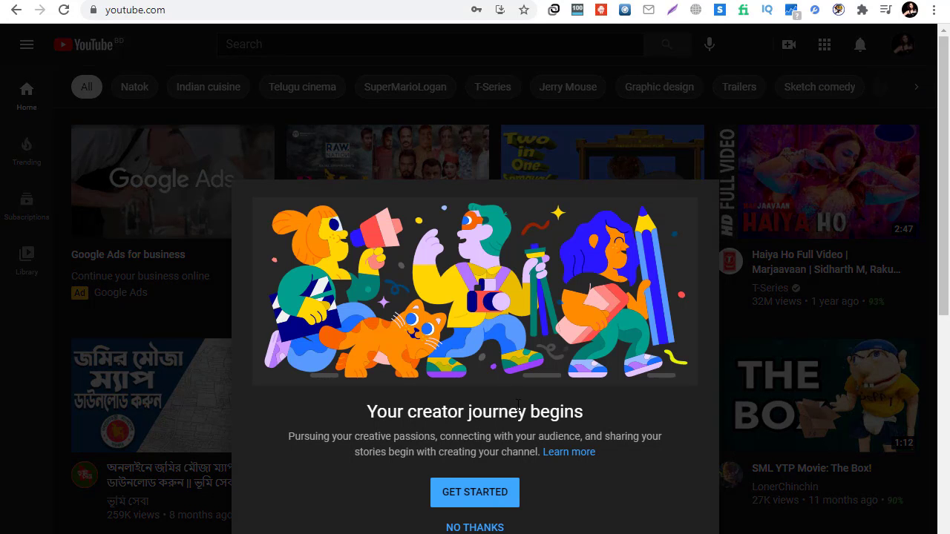
click(466, 499)
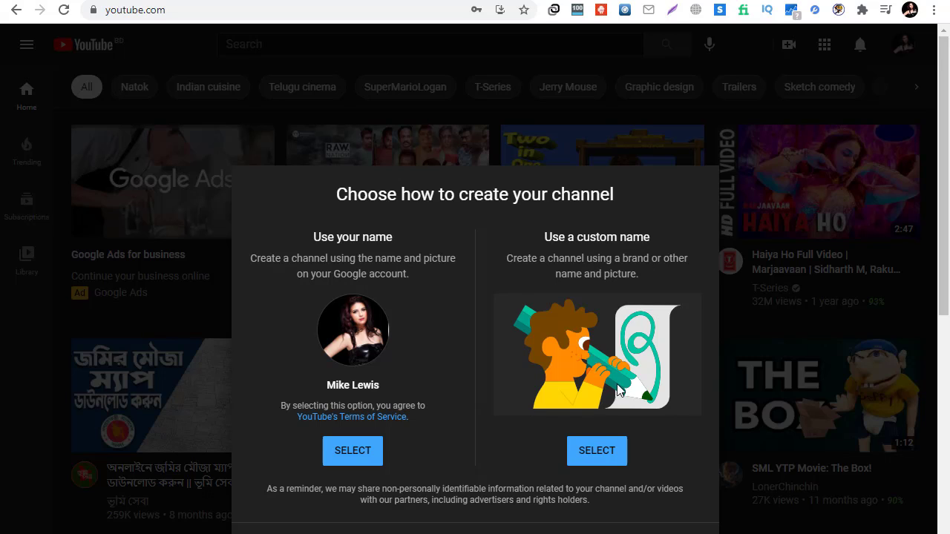
click(594, 454)
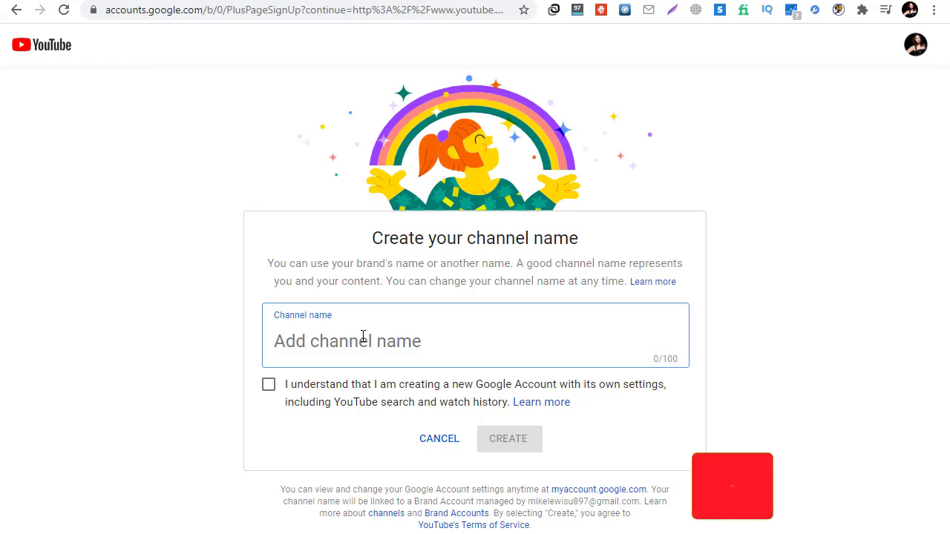
- Name the channel "tech bd online", accept the new Google Account acknowledgement and create the channel
text(tech)
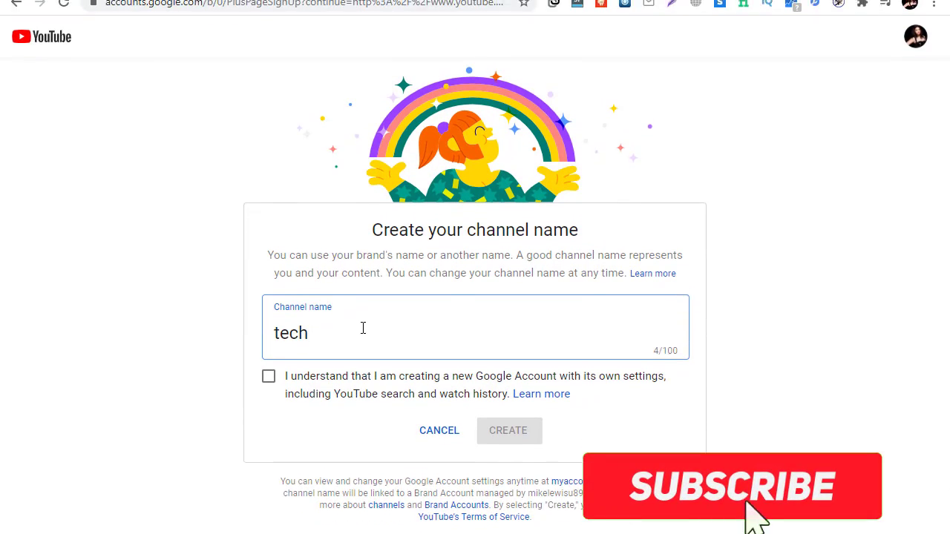
text( a)
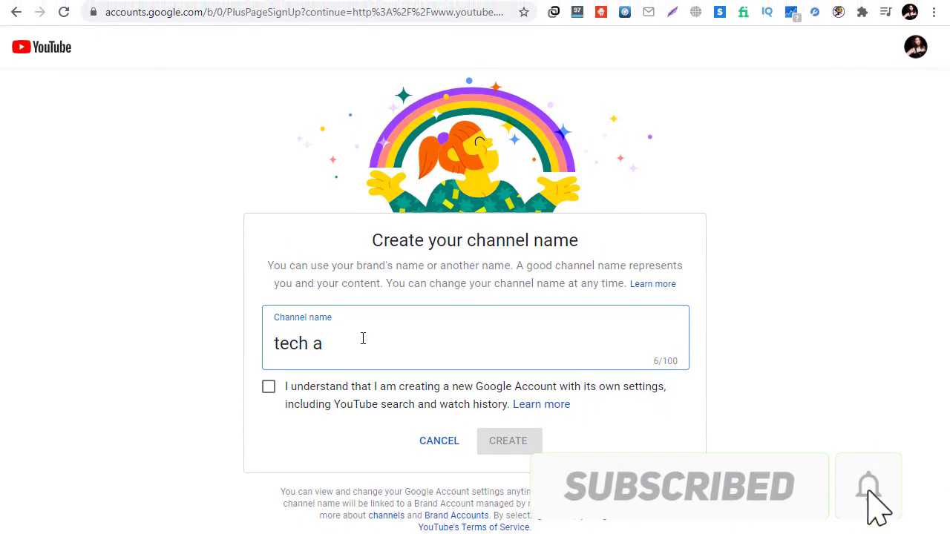
key(BackSpace)
text(bd onli)
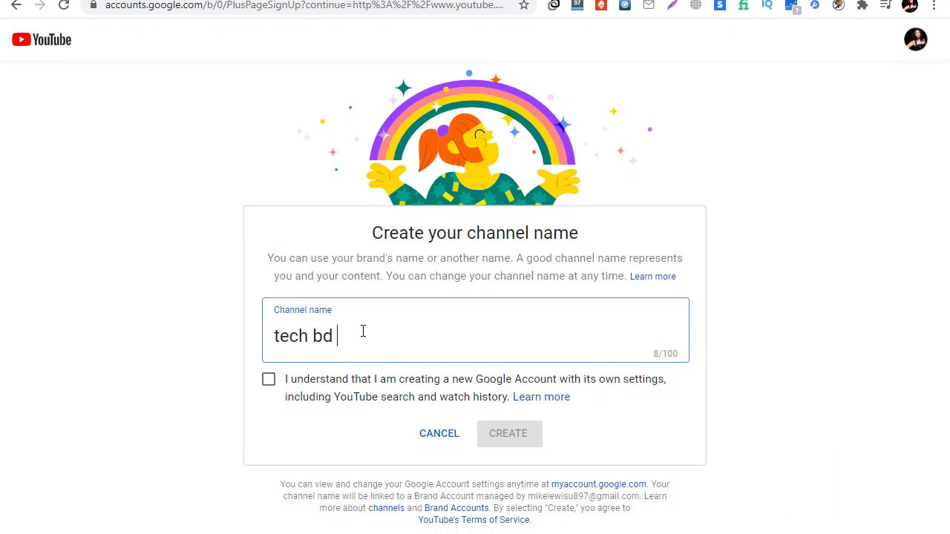
text(ne)
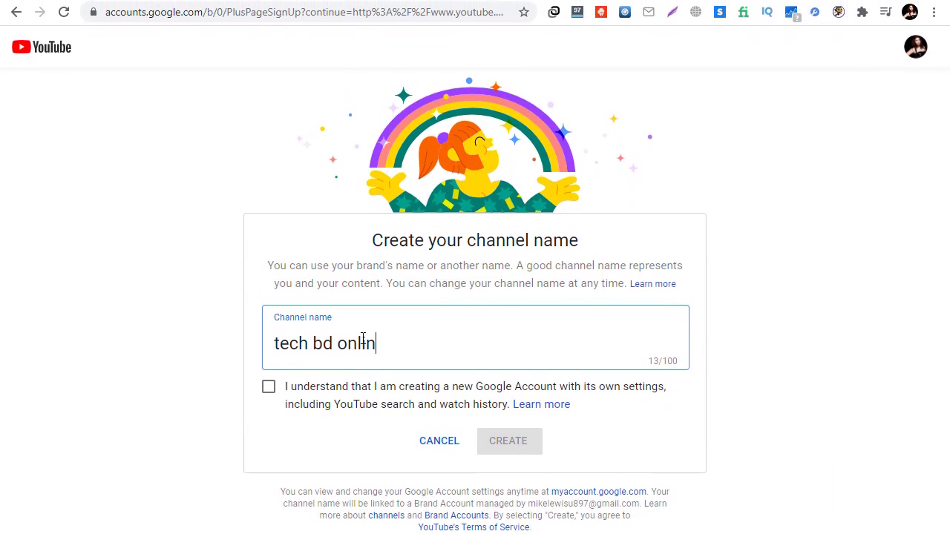
click(269, 348)
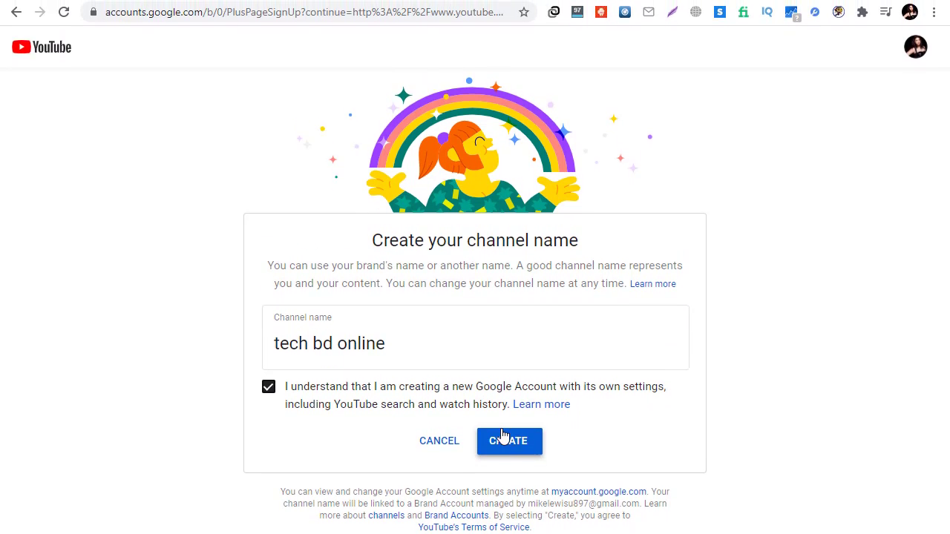
click(505, 429)
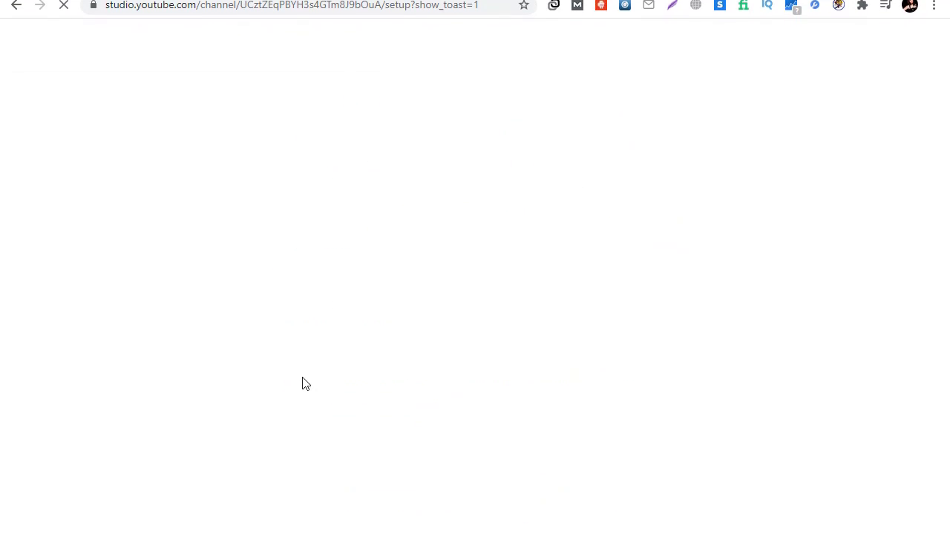
- Review the profile picture, description and links sections of the channel setup, and postpone the setup
scroll(357, 433, down, 3)
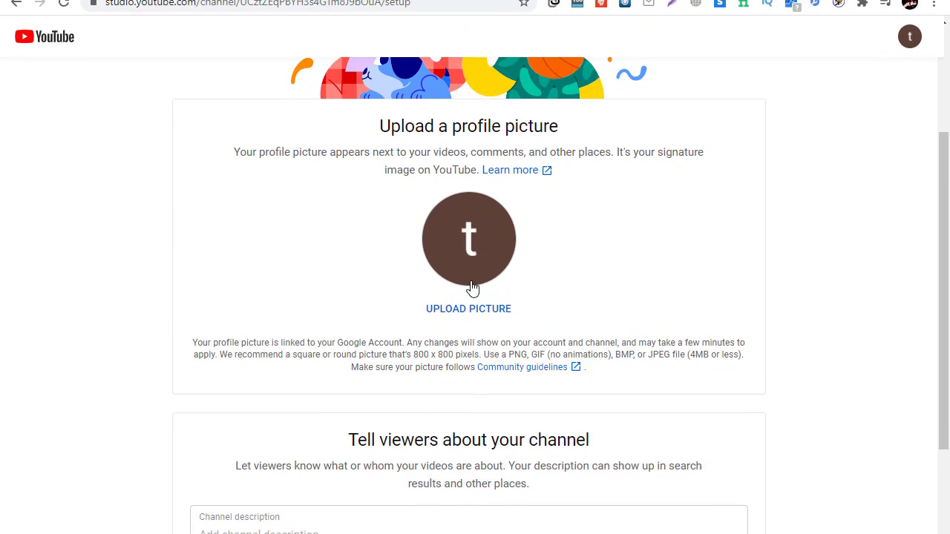
scroll(447, 405, down, 5)
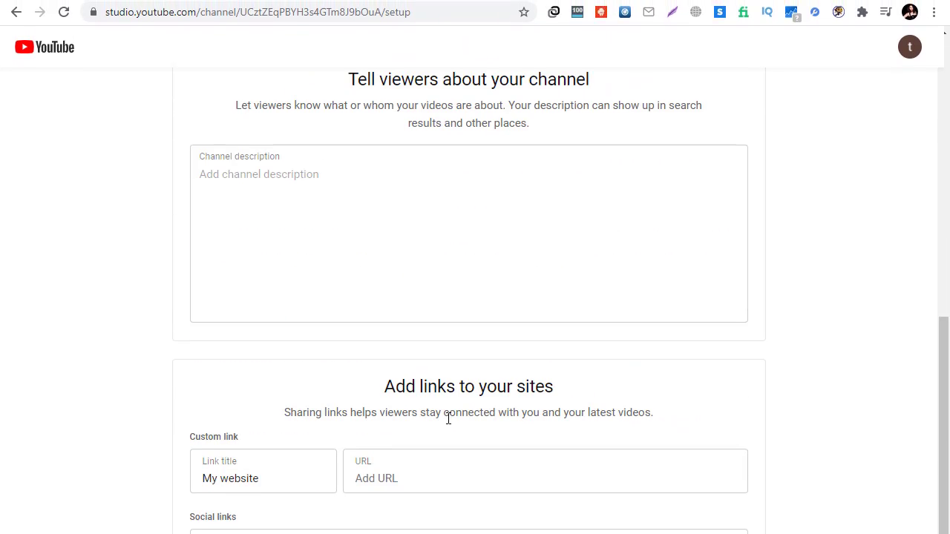
scroll(442, 419, down, 2)
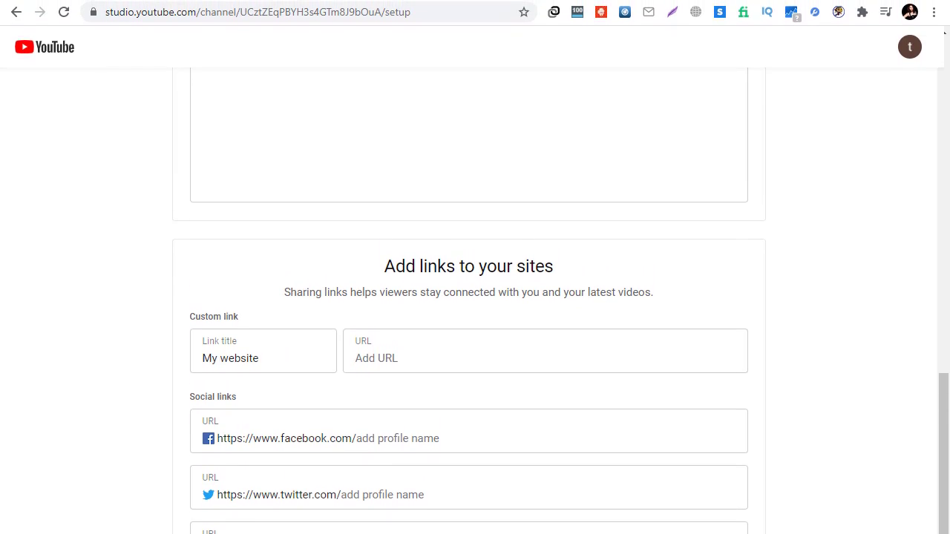
scroll(343, 512, up, 2)
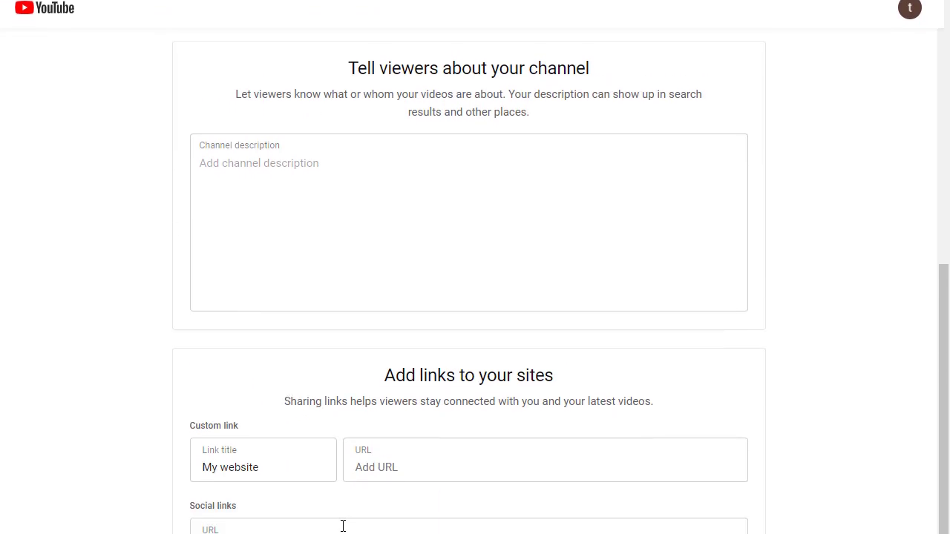
scroll(343, 526, up, 3)
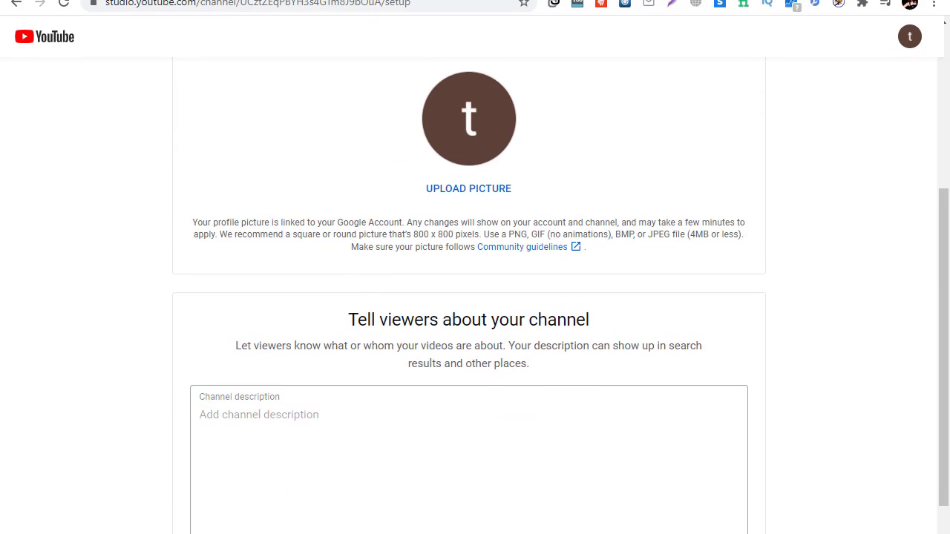
scroll(457, 445, down, 4)
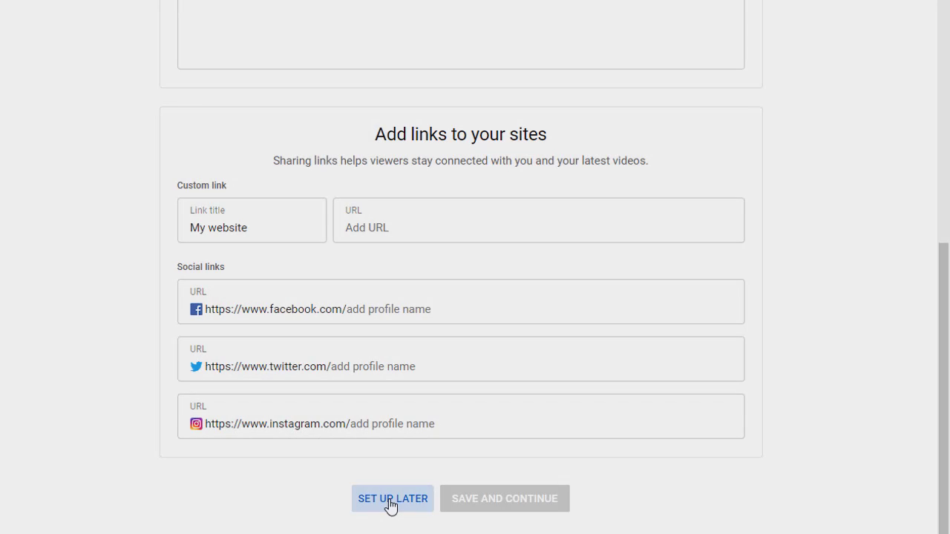
click(396, 498)
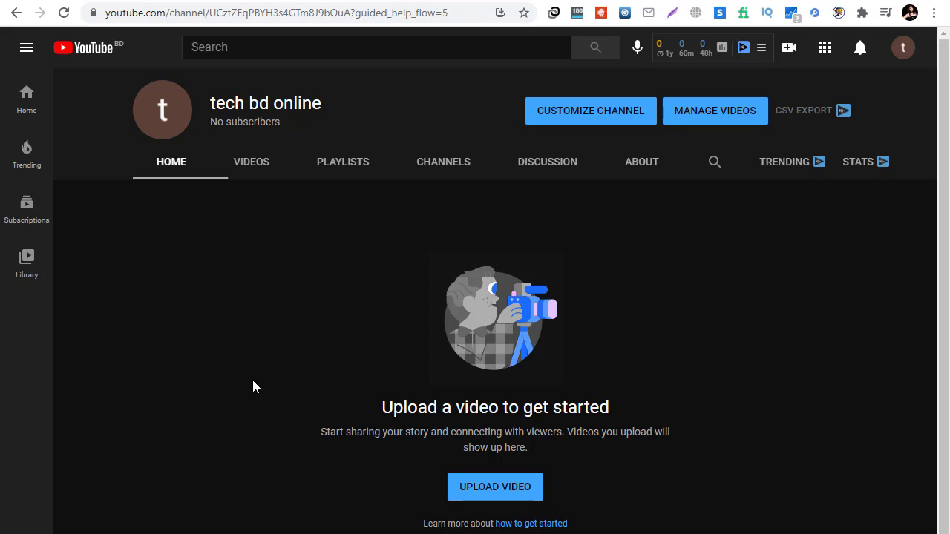
- Open the channel's branding settings and upload premium-abstract-logo-design-1386-removebg-preview.png from Downloads as the profile picture
click(162, 131)
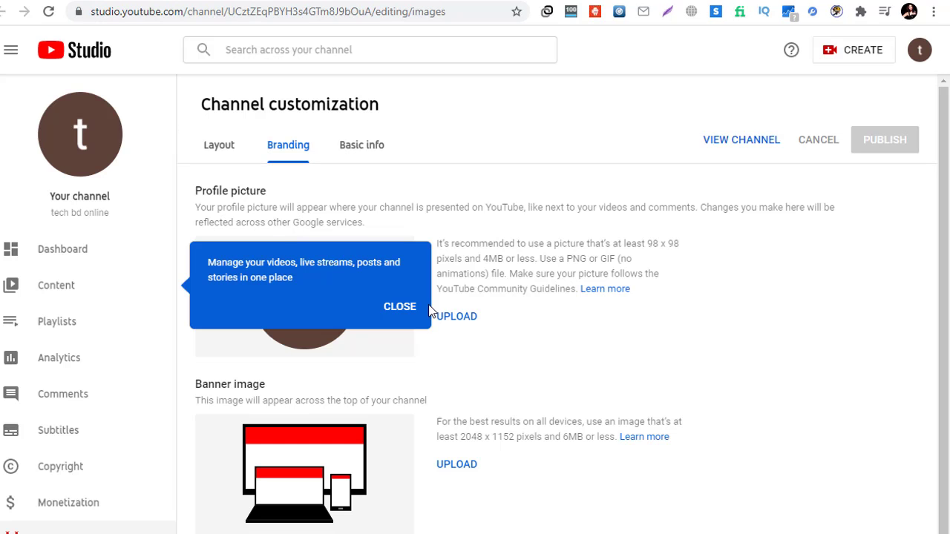
click(401, 307)
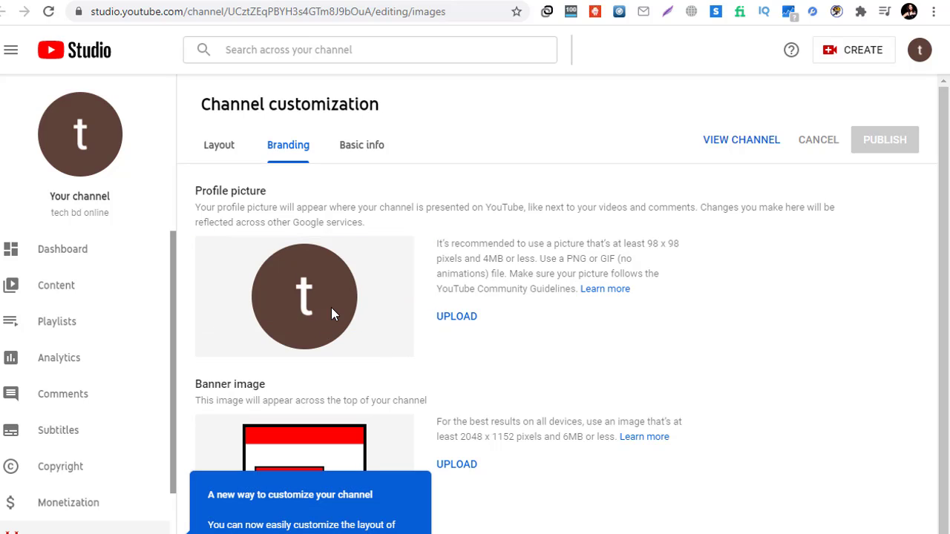
click(448, 324)
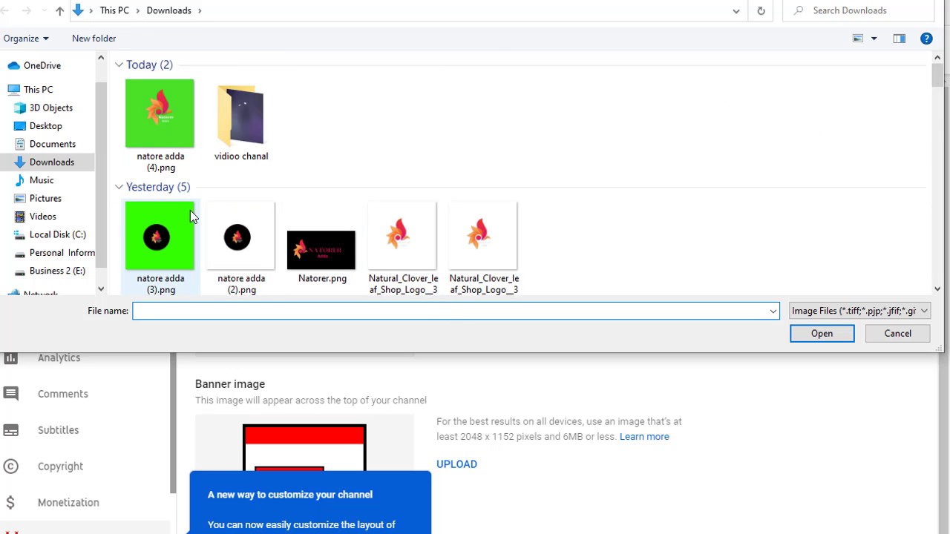
click(165, 126)
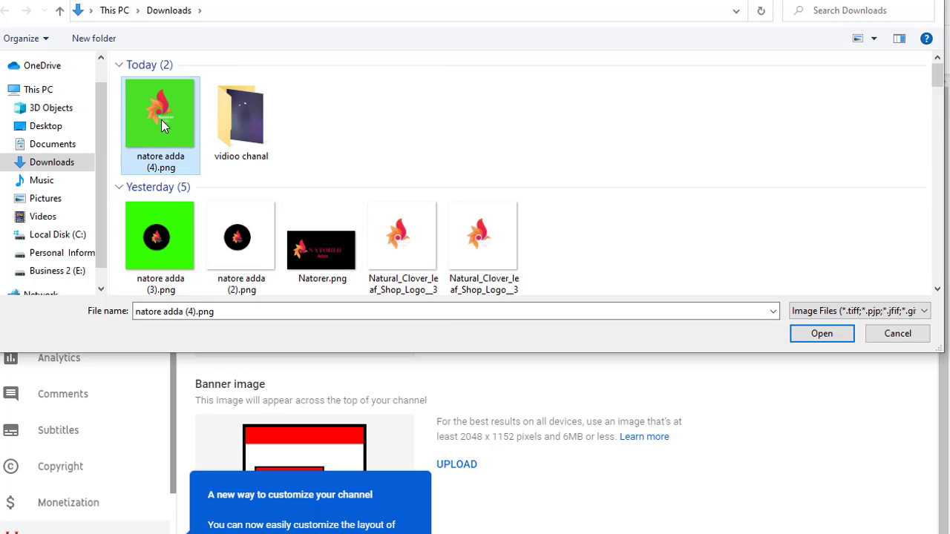
scroll(301, 204, down, 2)
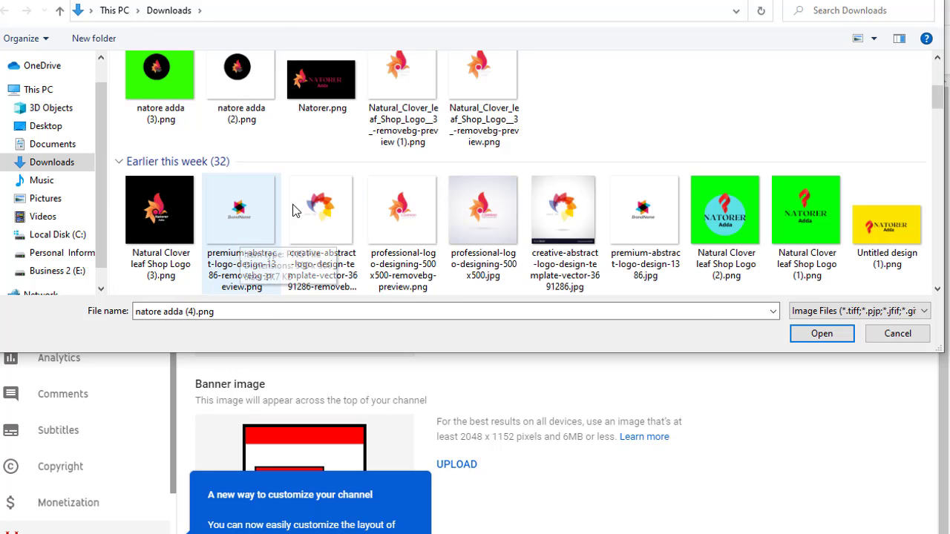
click(232, 216)
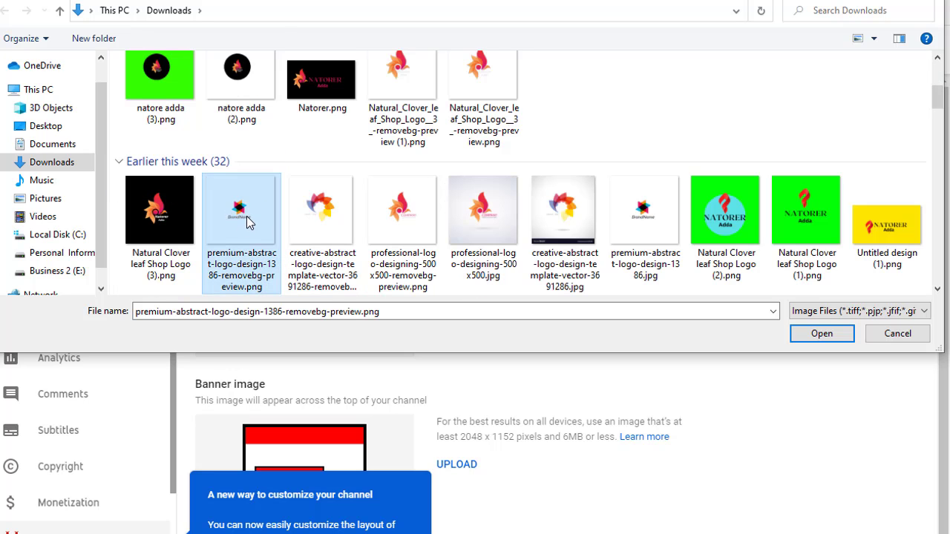
click(822, 335)
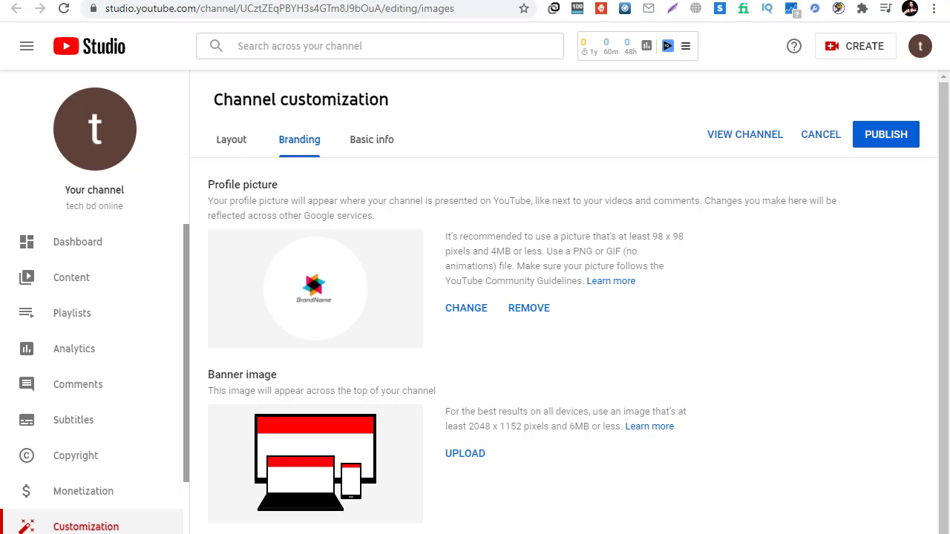
scroll(351, 433, down, 1)
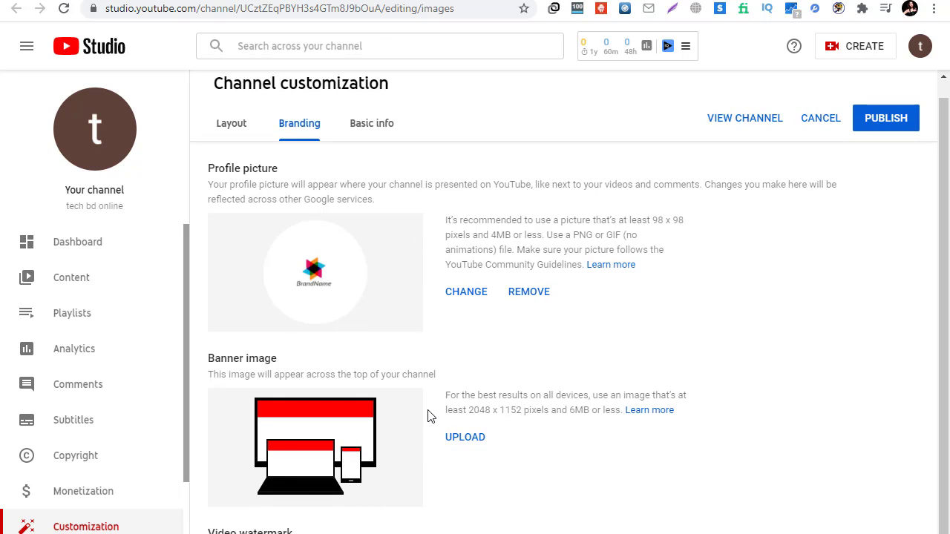
click(465, 441)
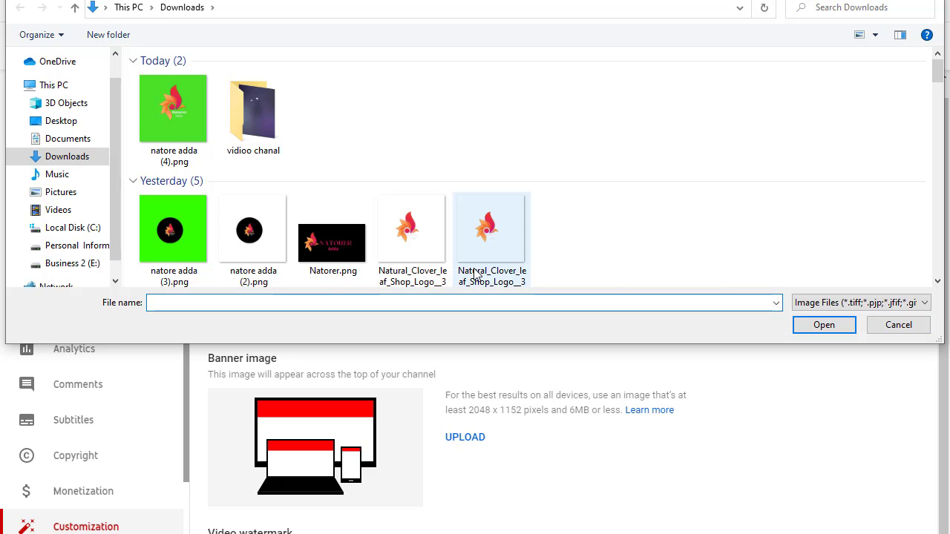
scroll(284, 196, down, 3)
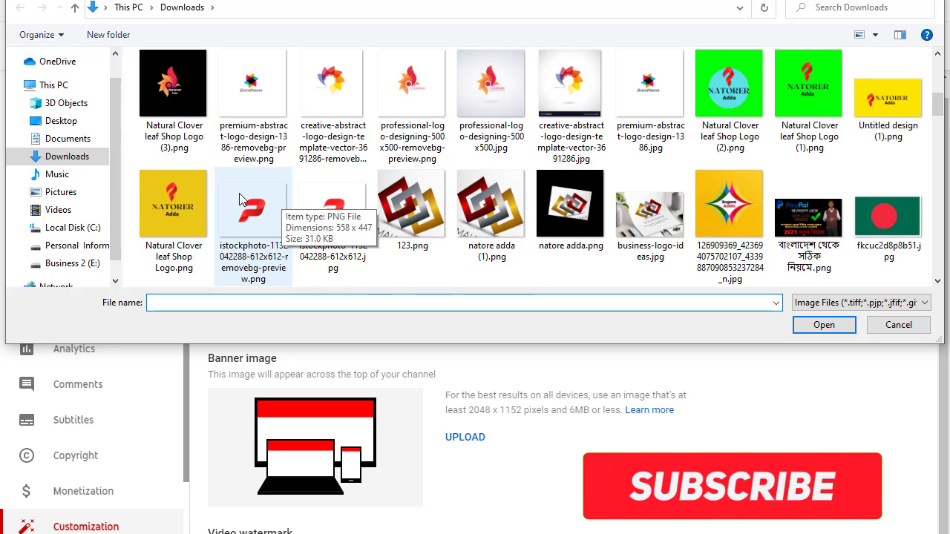
click(251, 202)
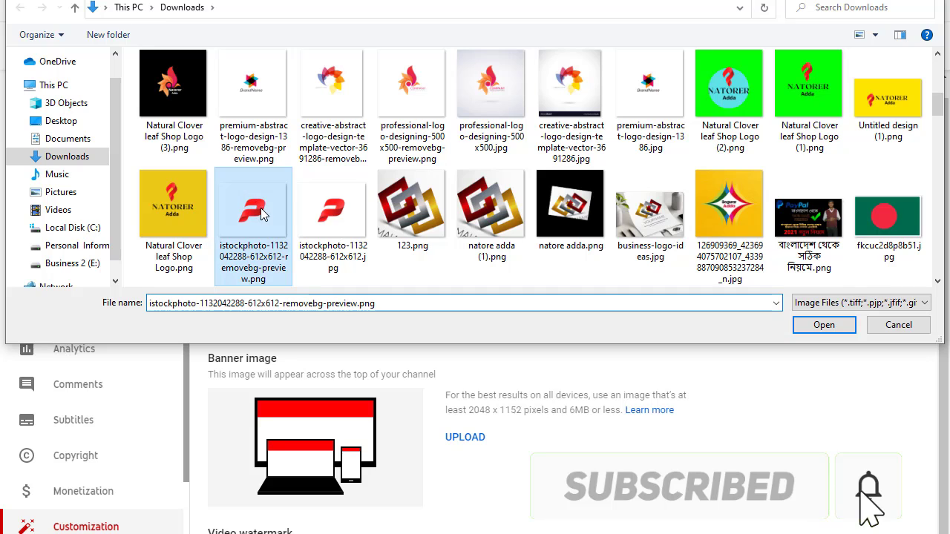
click(824, 326)
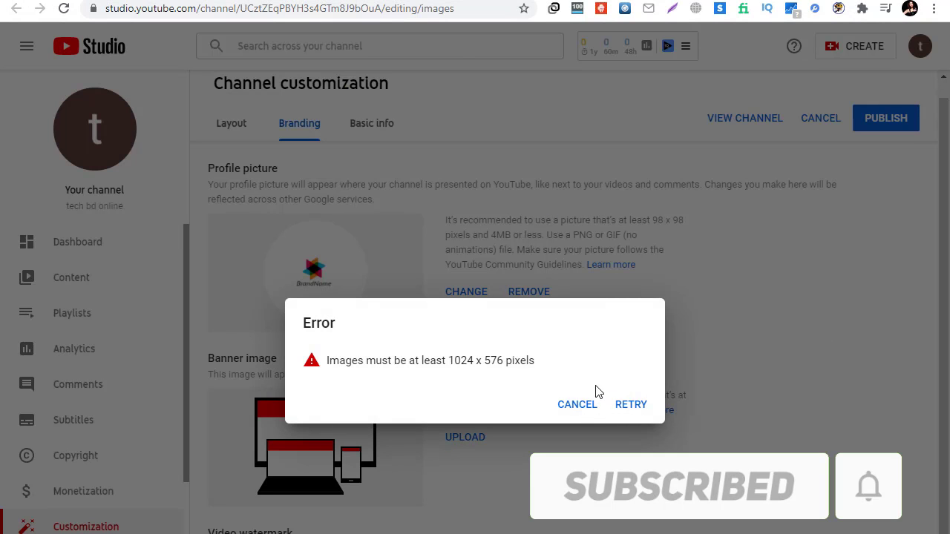
click(626, 409)
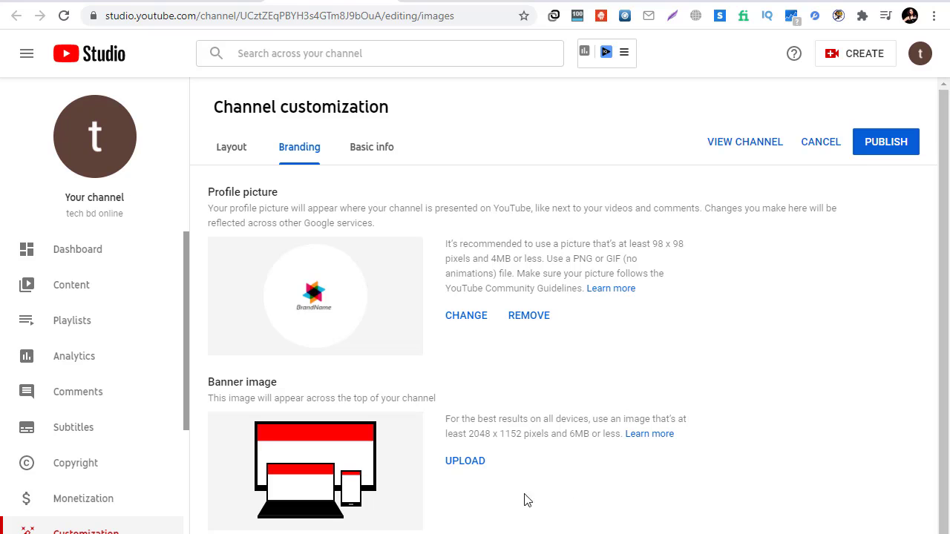
- Upload fortnite-battle-royale-elite-agent-wallpaper-1024x576-1029_44.jpg from Downloads as the banner image and accept its default crop
click(471, 463)
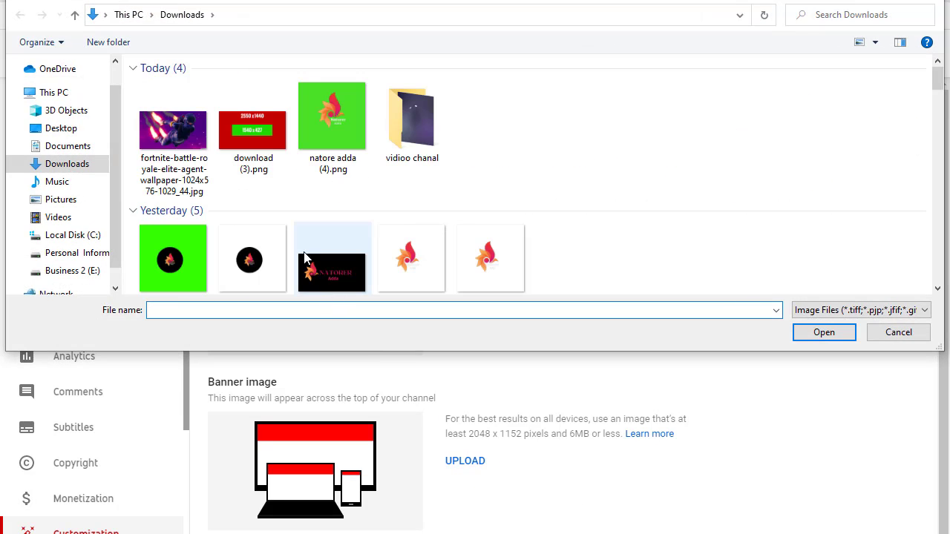
click(167, 157)
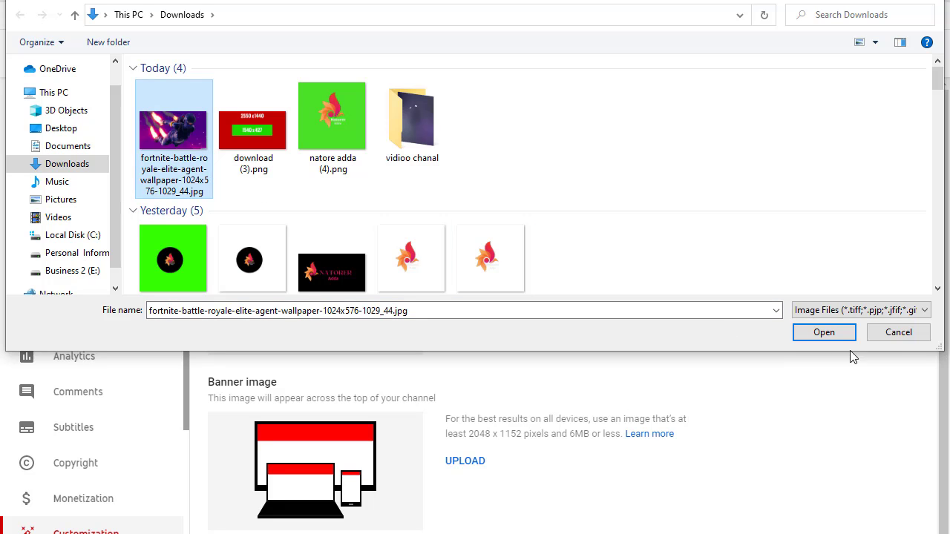
click(824, 334)
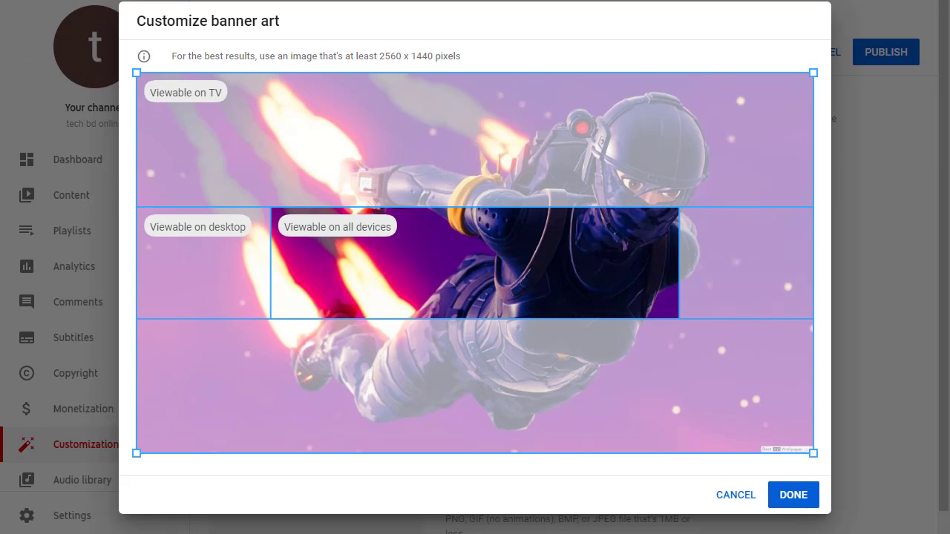
click(791, 495)
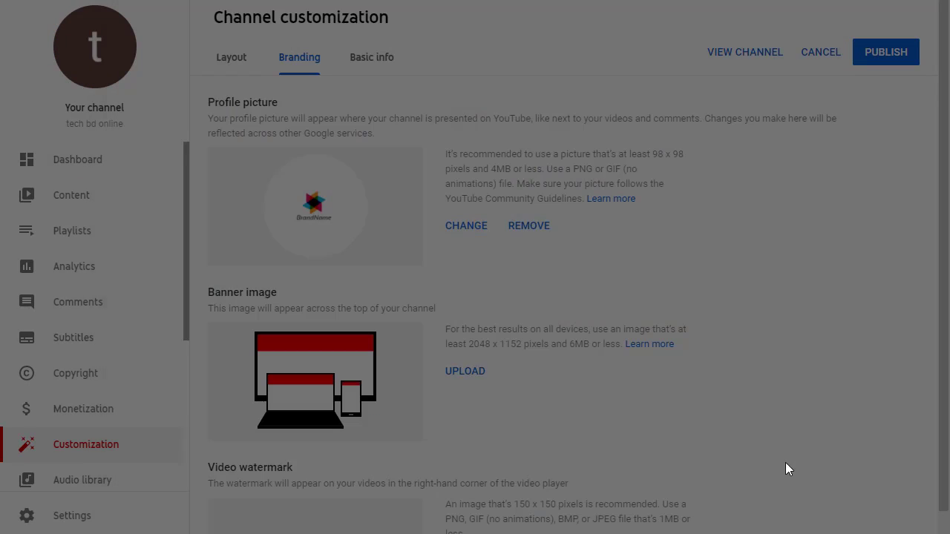
- Review the new profile picture and banner in the branding settings and publish the changes
scroll(477, 461, down, 1)
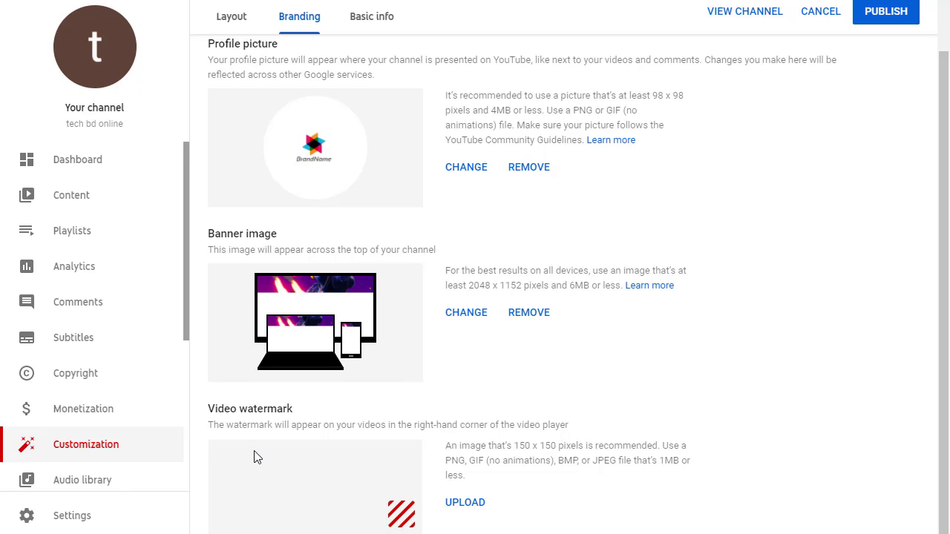
scroll(565, 426, up, 1)
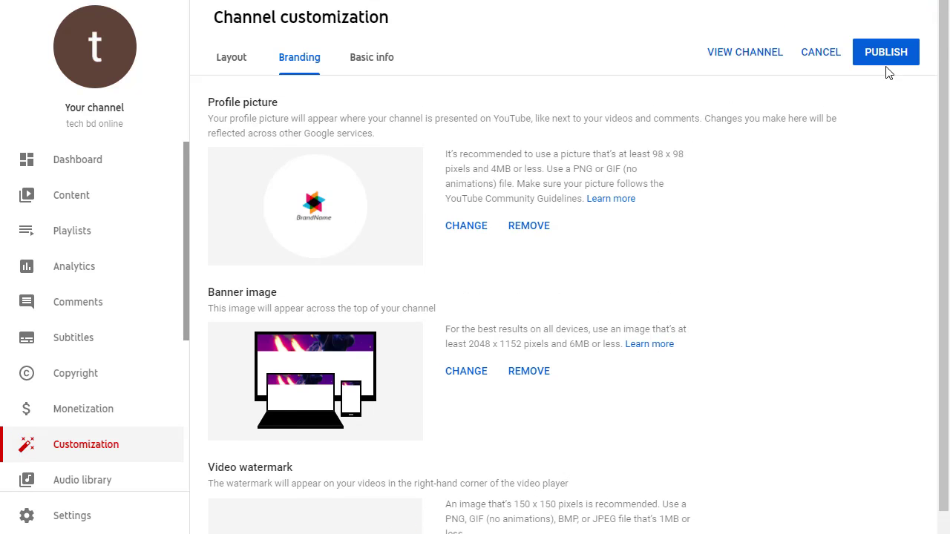
click(885, 54)
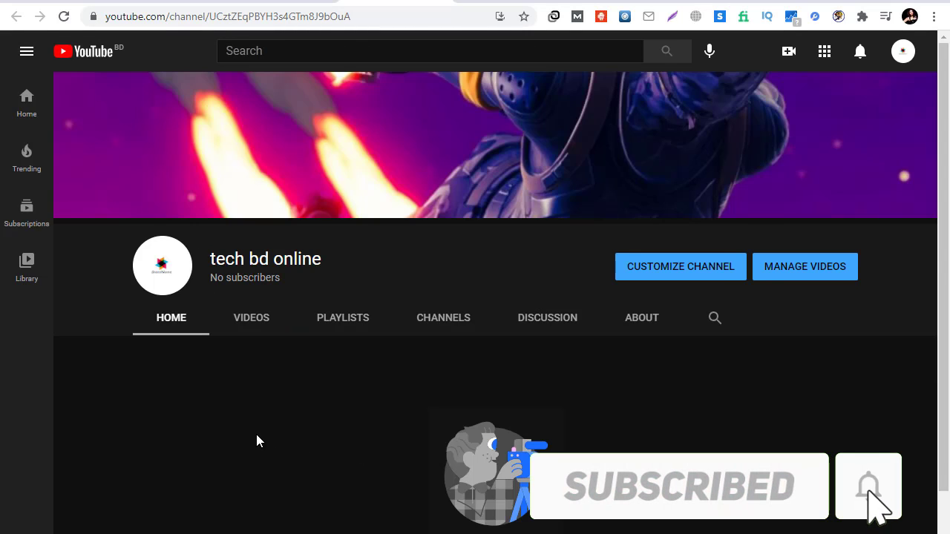
- Look over the channel page, open the video upload dialog and its file picker, and close both without choosing a file
scroll(525, 450, down, 3)
scroll(261, 439, up, 3)
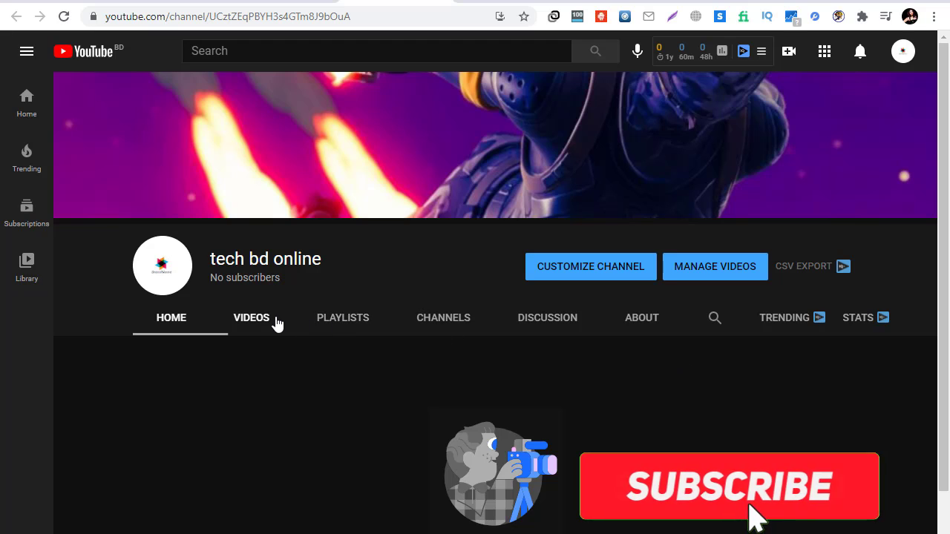
scroll(477, 452, down, 3)
click(490, 436)
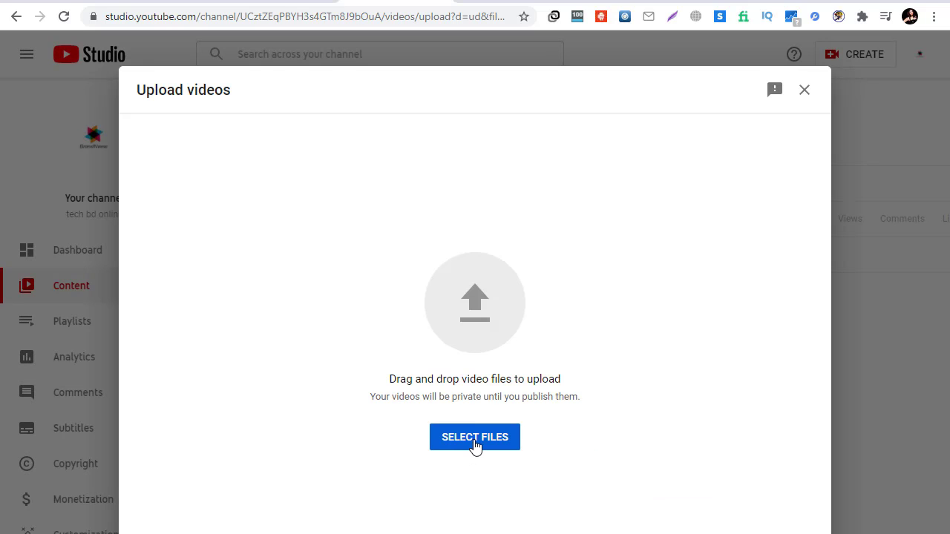
click(475, 438)
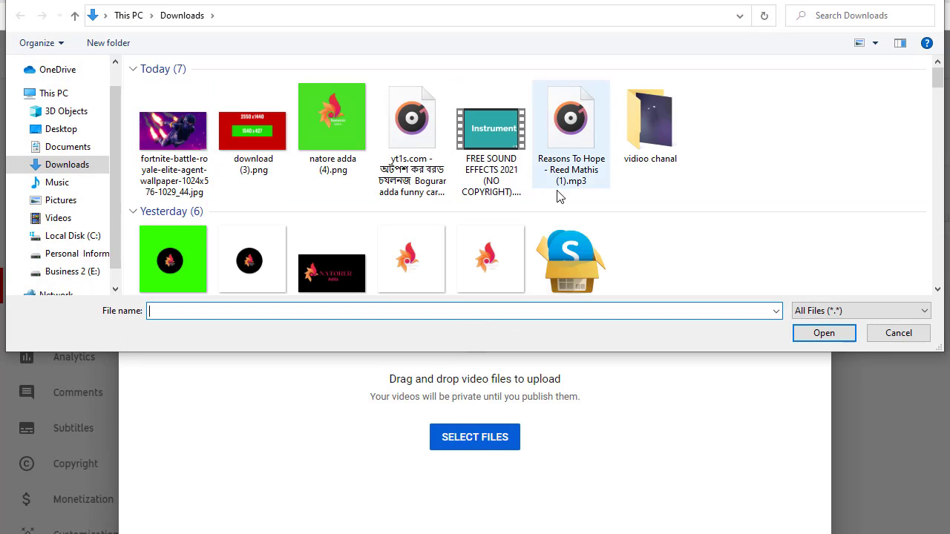
click(912, 340)
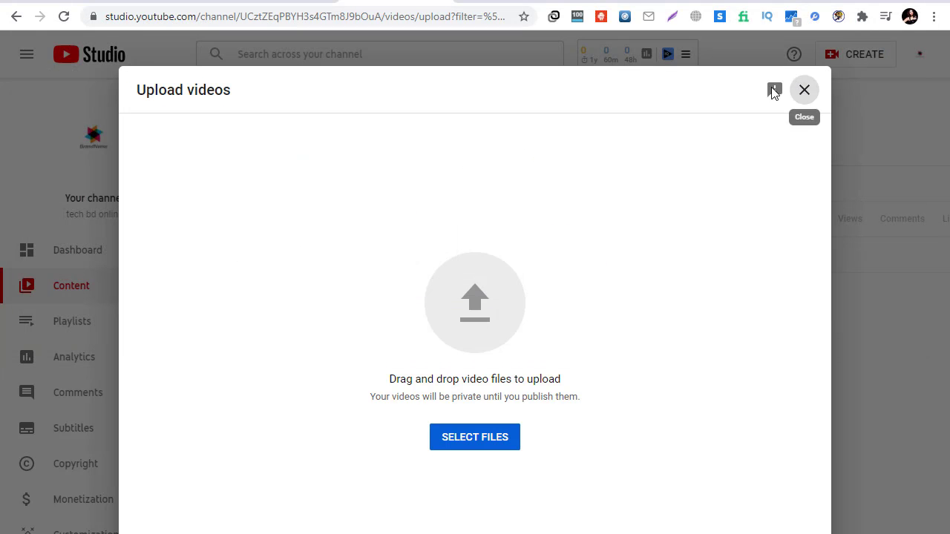
click(803, 90)
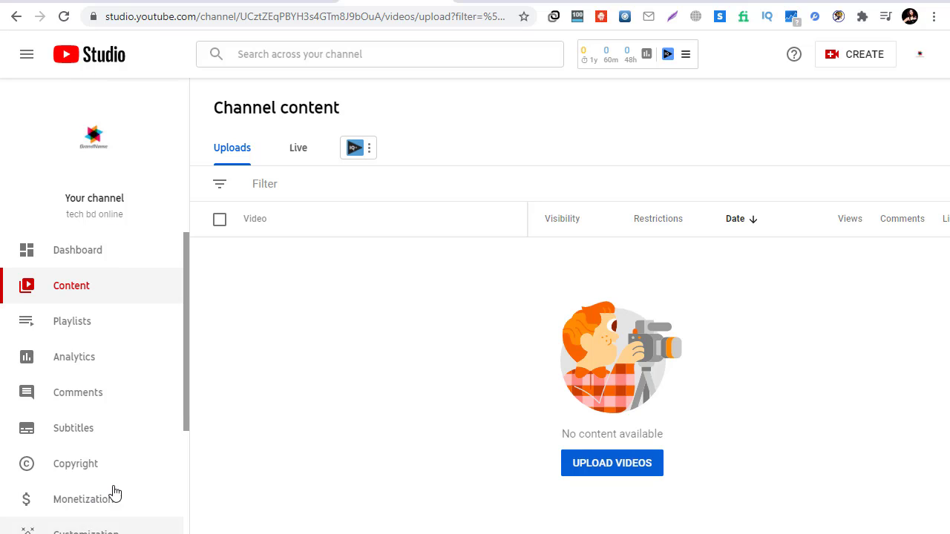
- Look through the channel's Studio sections, open the monetization page and dismiss the tip about managing videos in one place
scroll(137, 327, down, 3)
scroll(96, 477, down, 1)
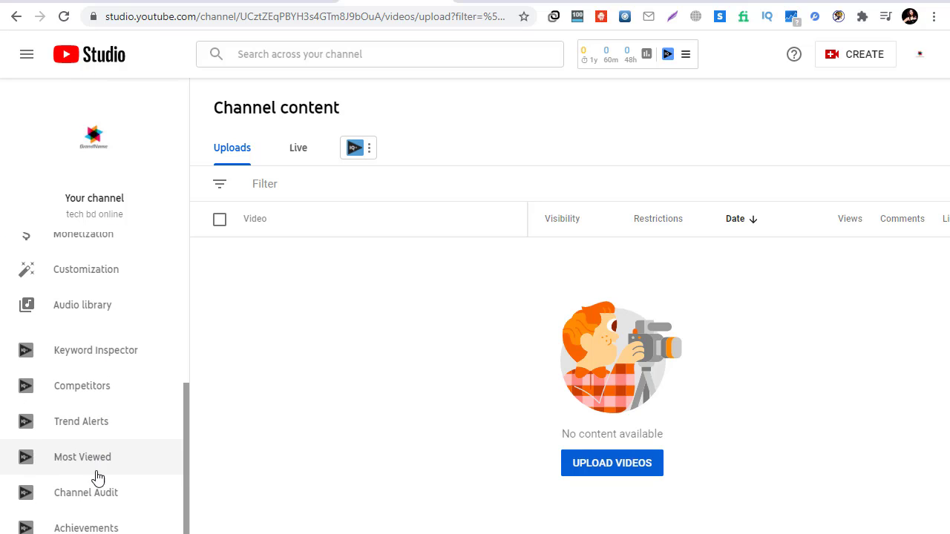
scroll(94, 528, up, 2)
scroll(95, 520, up, 2)
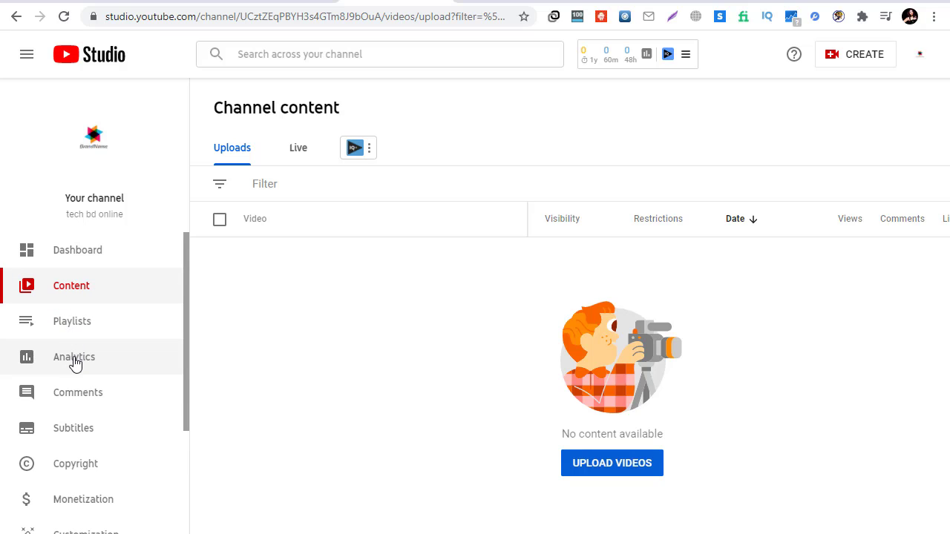
click(77, 508)
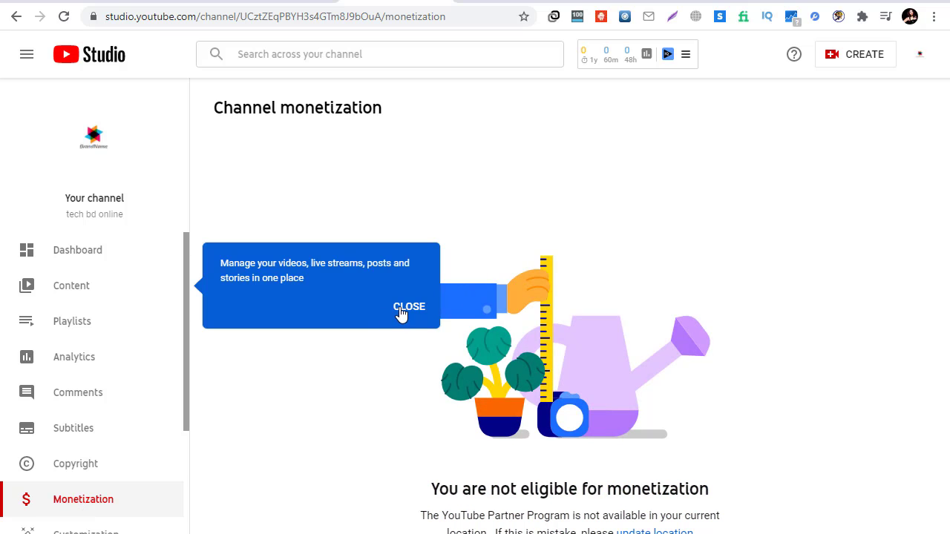
click(401, 309)
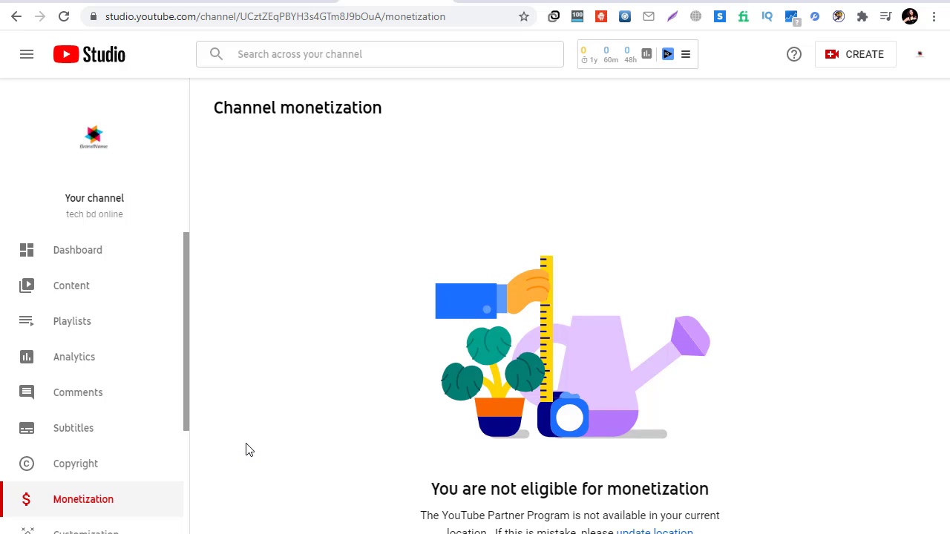
- Leave the monetization page, view the channel dashboard, dismiss the video upload dialog and return to the public channel page
click(16, 16)
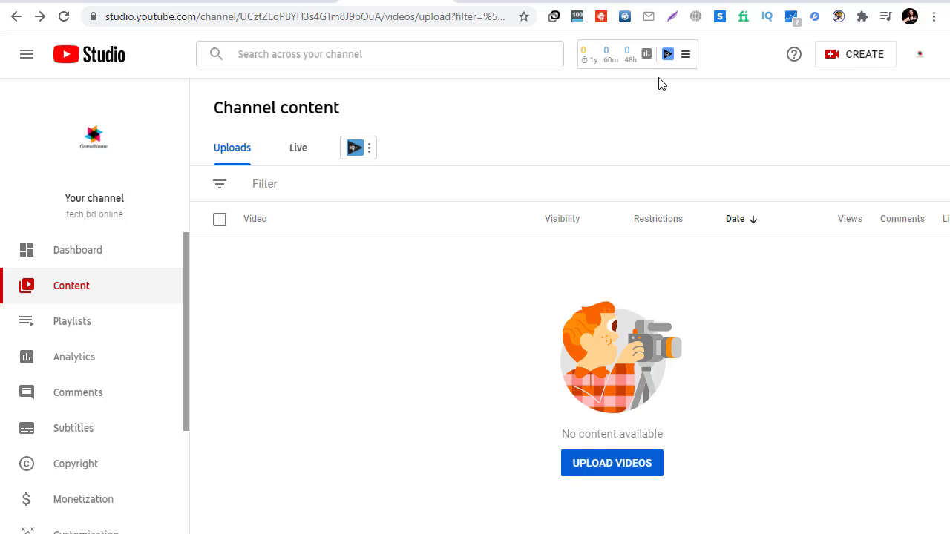
click(100, 60)
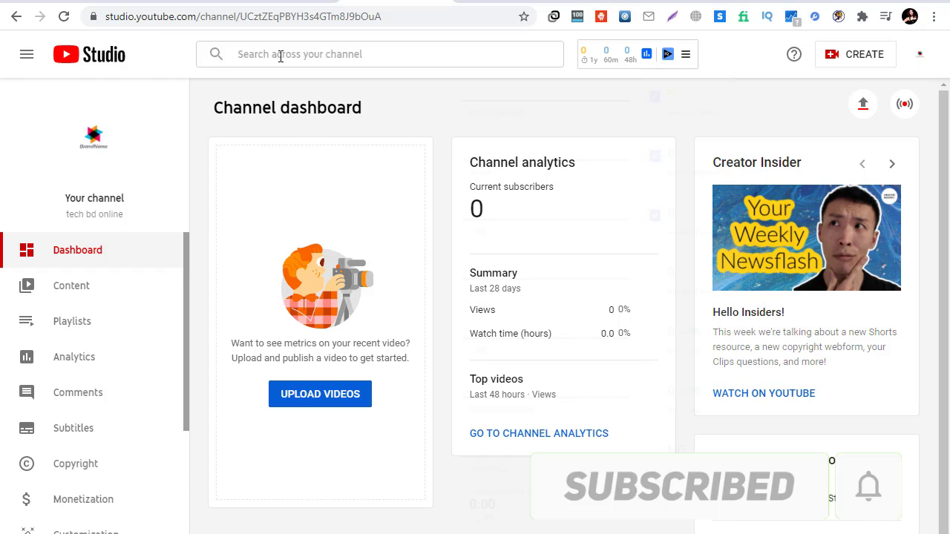
click(17, 16)
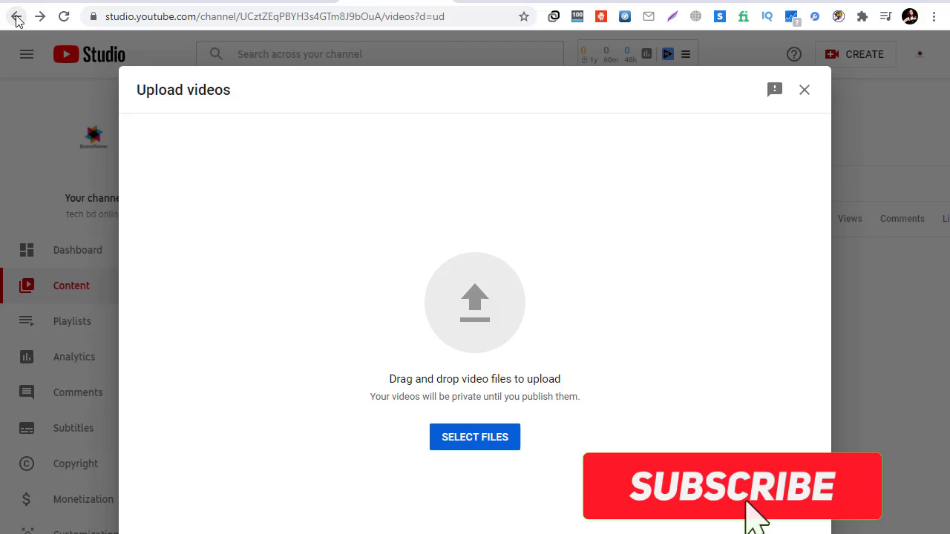
click(804, 89)
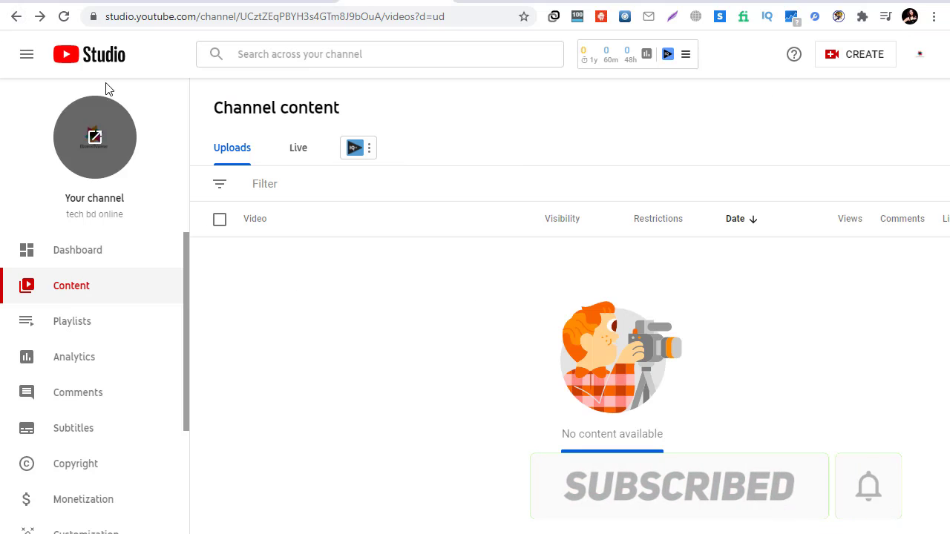
click(18, 17)
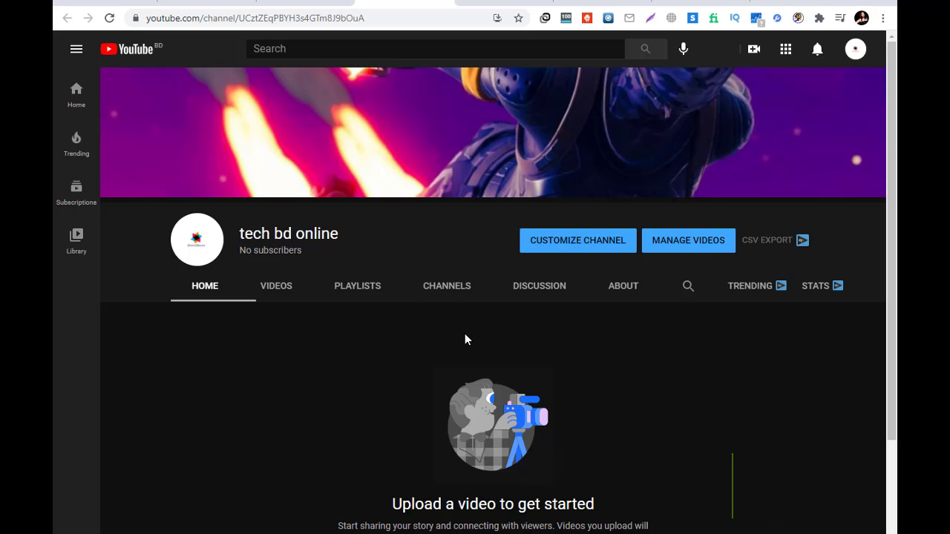